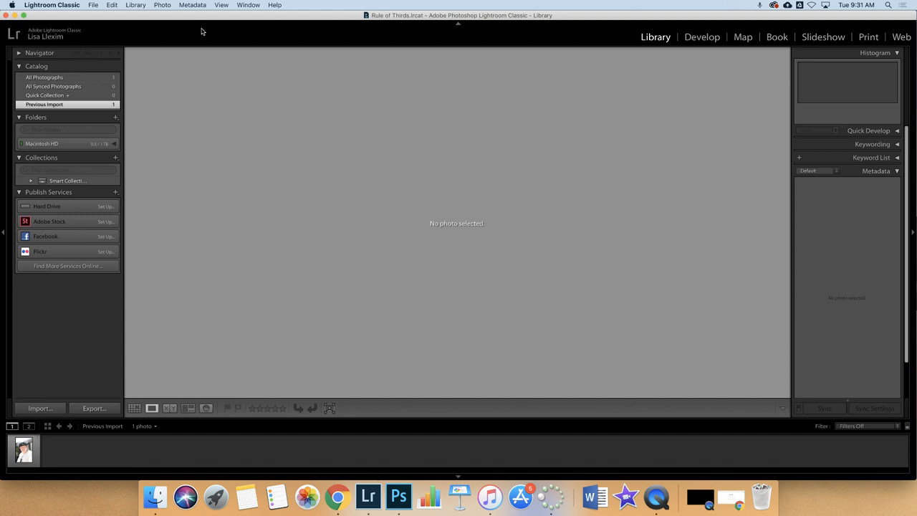
# Reopen the Rule of Thirds catalog and return from Develop to the Library workspace.
pyautogui.click(93, 6)
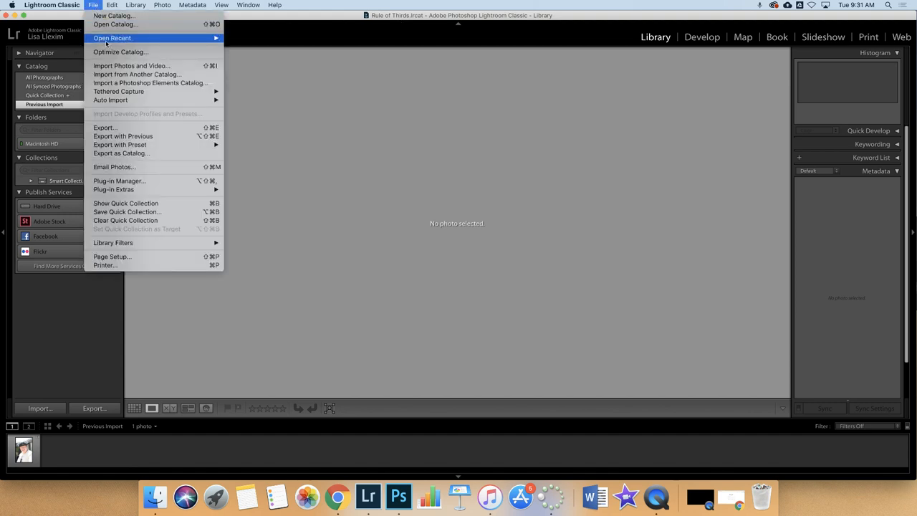
pyautogui.moveTo(106, 43)
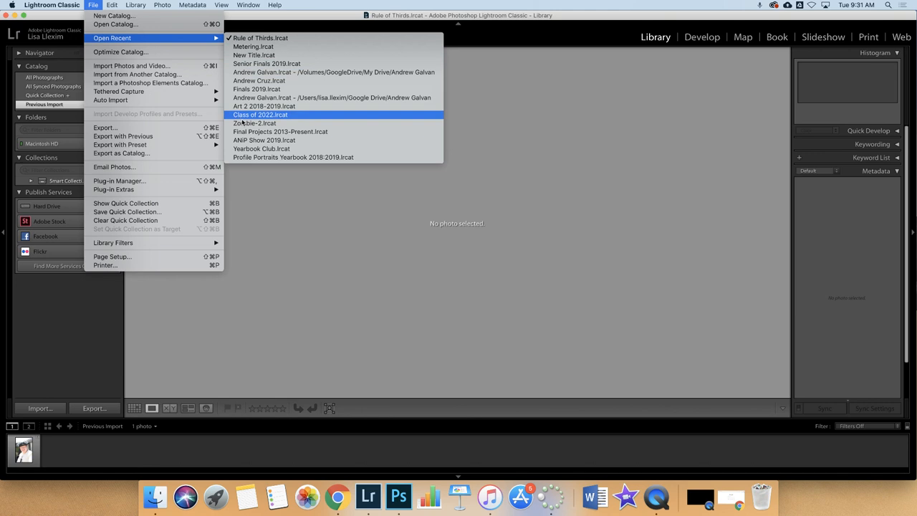
pyautogui.click(243, 39)
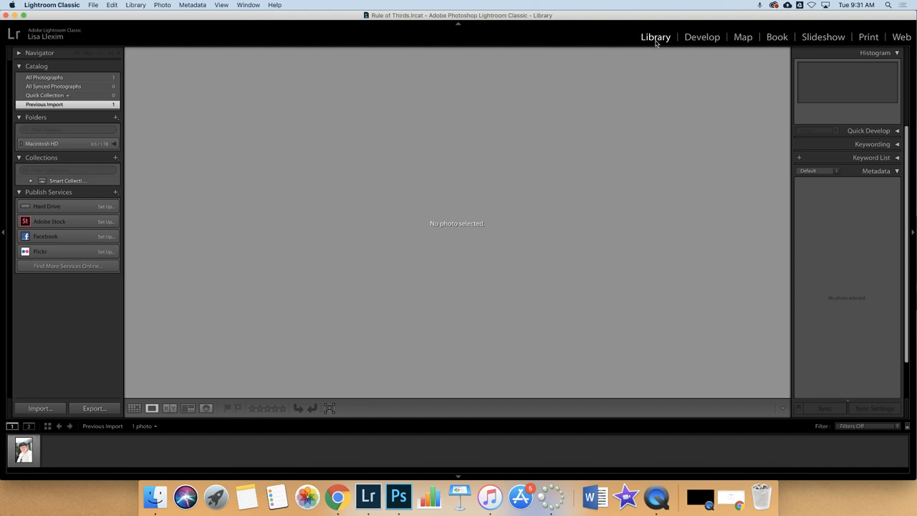
pyautogui.click(689, 39)
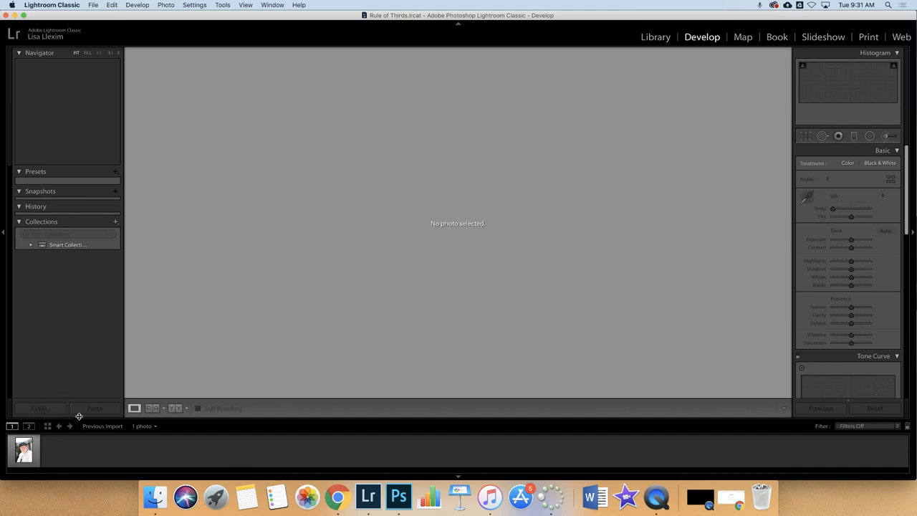
pyautogui.click(649, 39)
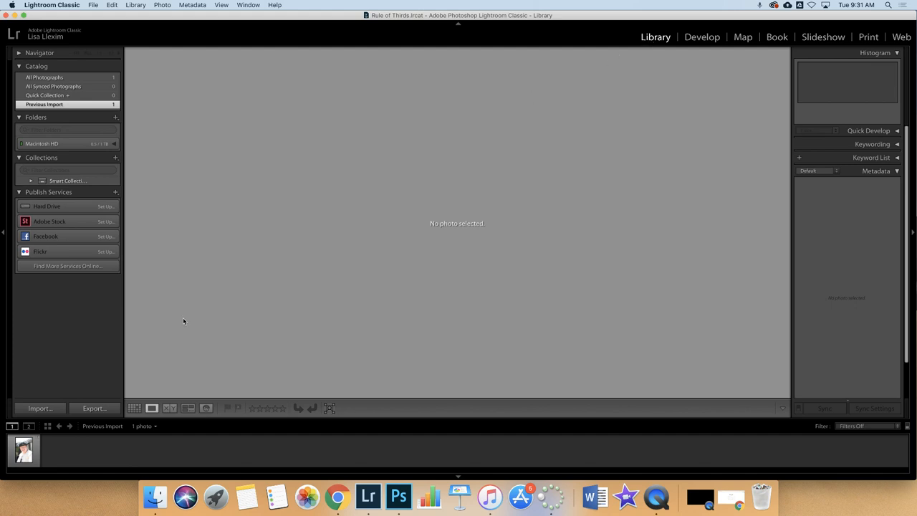
# Start an import using Google Drive's RoT folder as the source, listing its 5 new photos.
pyautogui.click(40, 408)
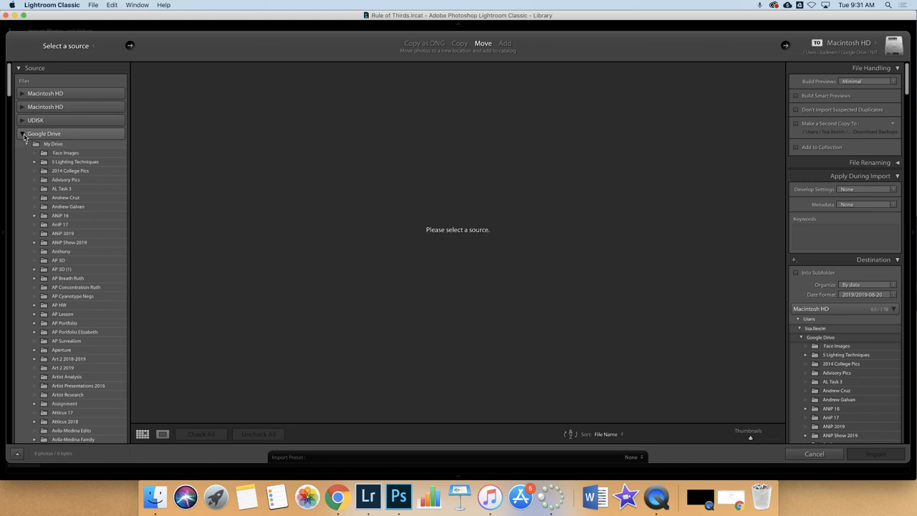
pyautogui.click(24, 135)
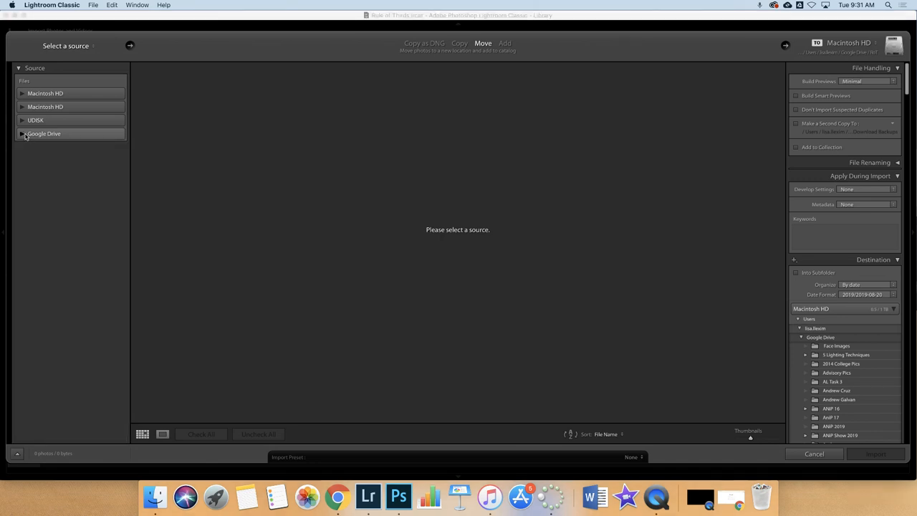
pyautogui.click(22, 134)
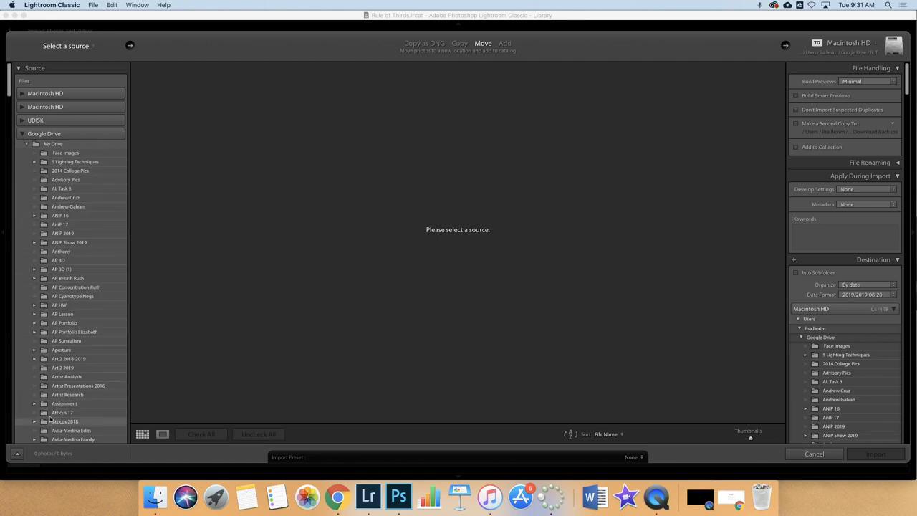
pyautogui.scroll(-15, 47, 421)
pyautogui.scroll(-20, 51, 412)
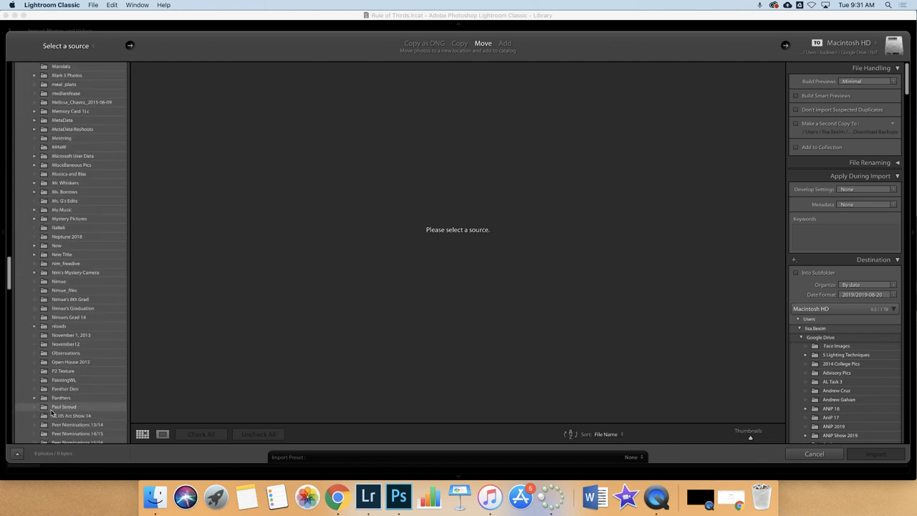
pyautogui.scroll(-10, 51, 412)
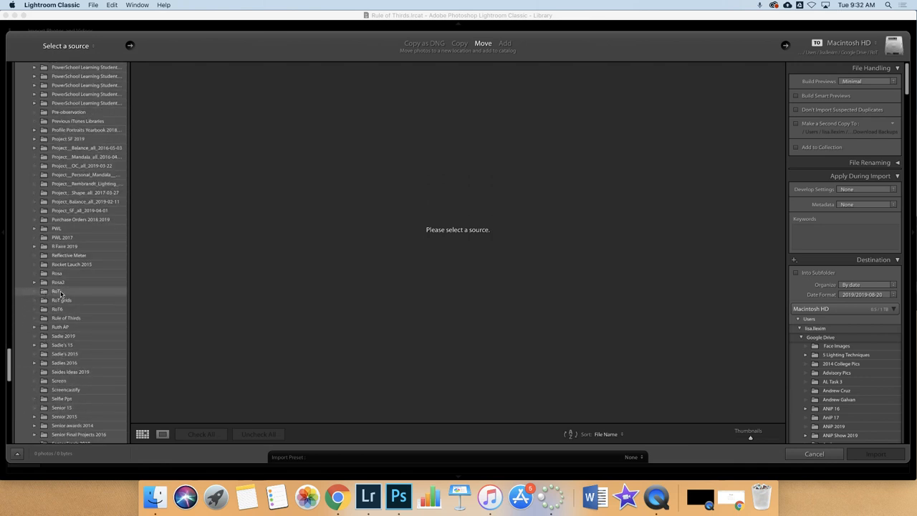
pyautogui.click(44, 294)
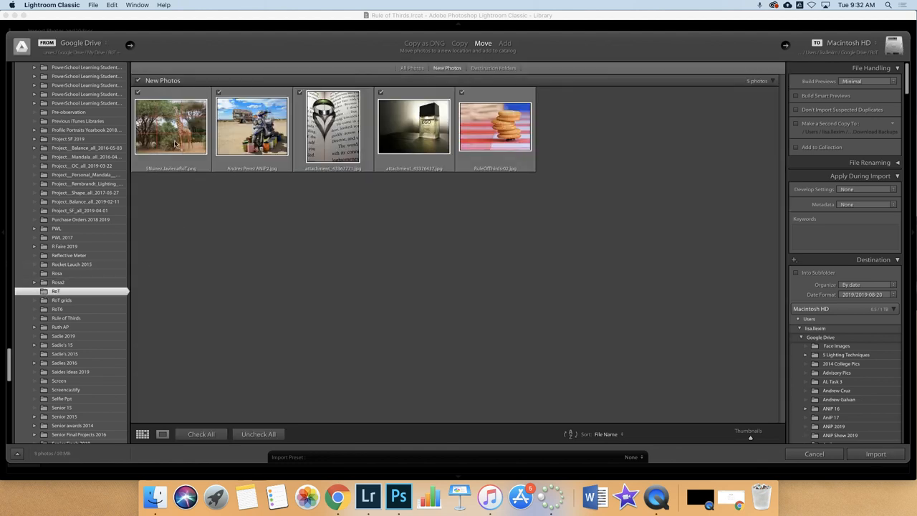
# Uncheck the giraffe, motorcycle, attachment_43367771 and RuleOfThirds-02 photos, leaving only attachment_43376437.jpg and RuleOfThirds02.jpg checked.
pyautogui.click(138, 93)
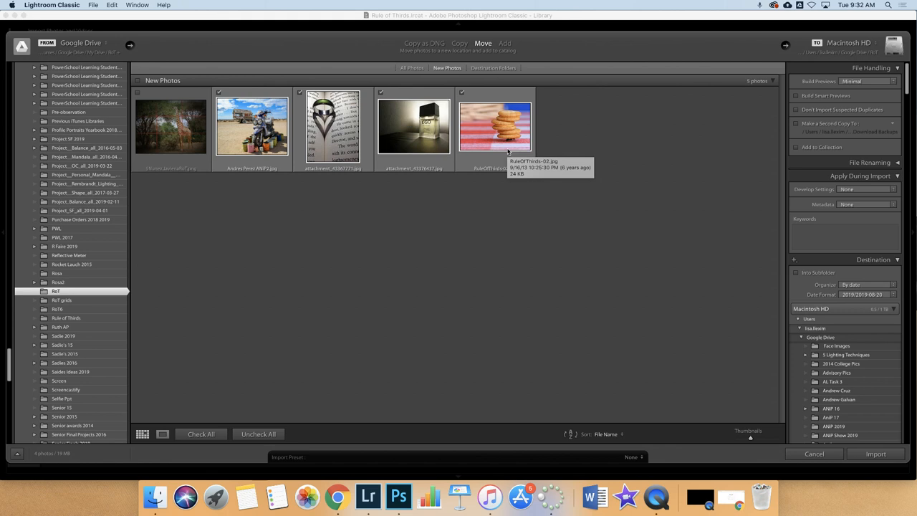
pyautogui.click(138, 91)
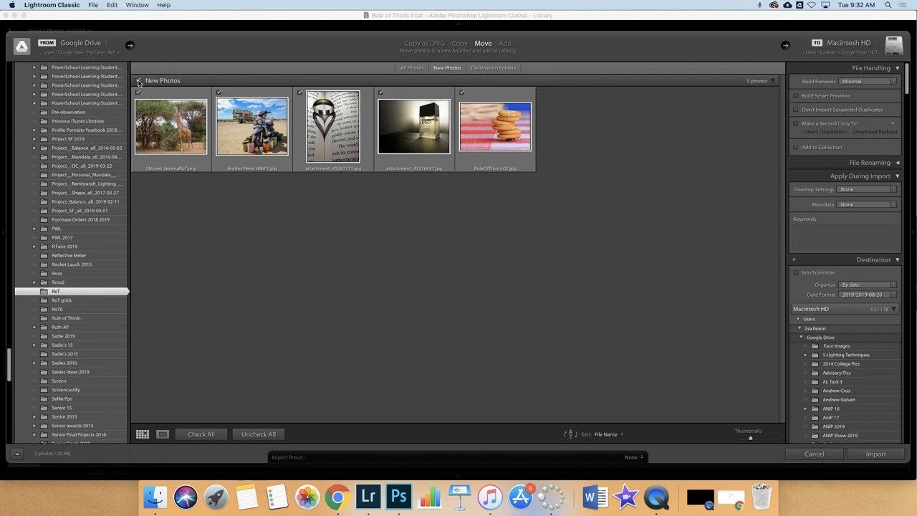
pyautogui.click(139, 81)
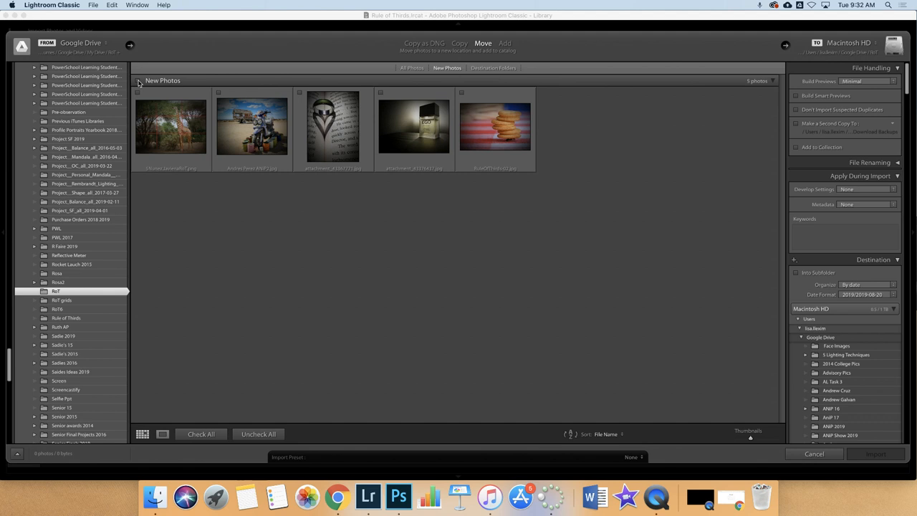
pyautogui.click(139, 80)
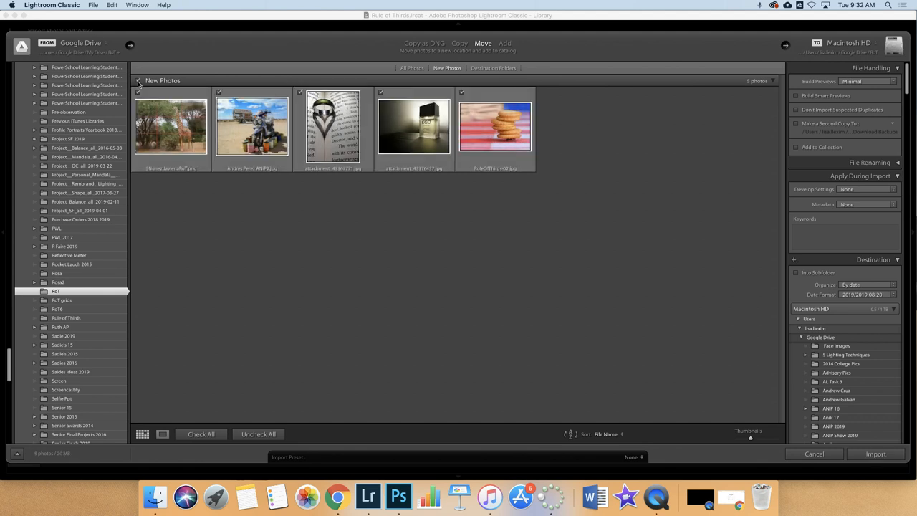
pyautogui.click(137, 92)
pyautogui.click(218, 92)
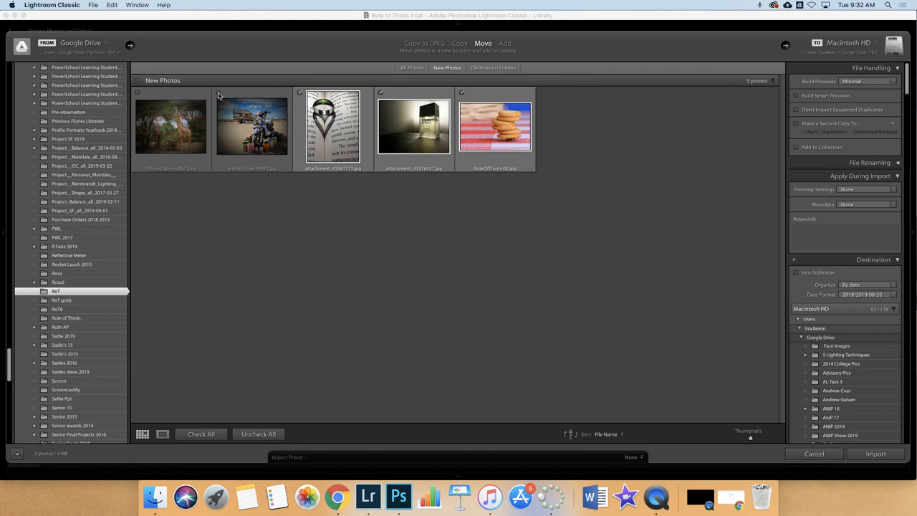
pyautogui.click(300, 92)
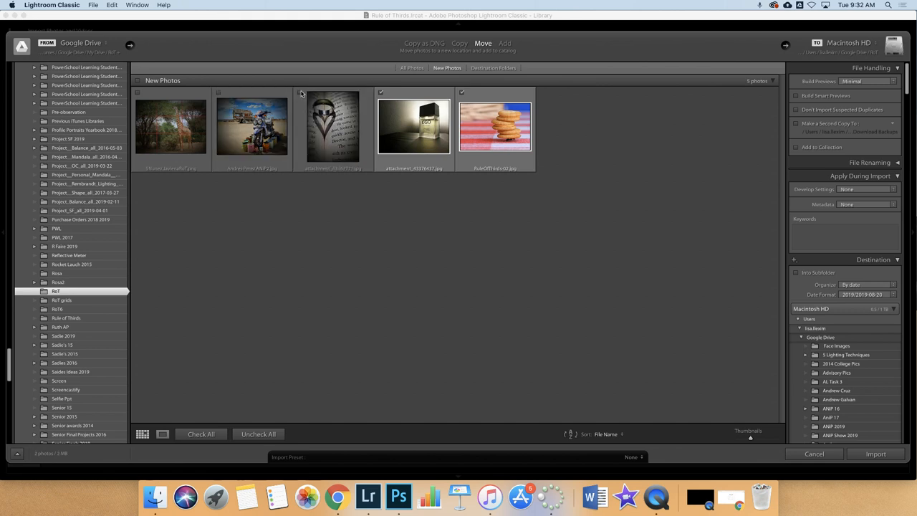
pyautogui.click(462, 94)
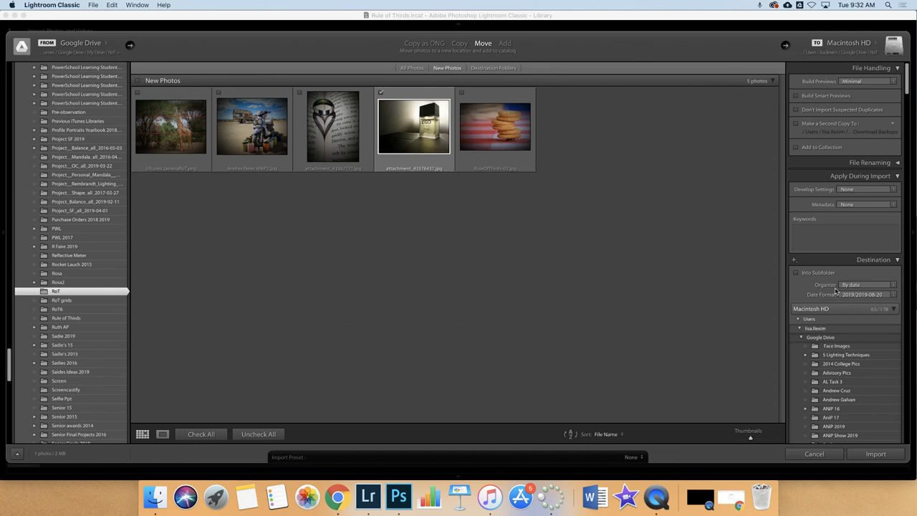
# Set Organize to Into one folder with Google Drive's Rule of Thirds folder as destination.
pyautogui.click(862, 287)
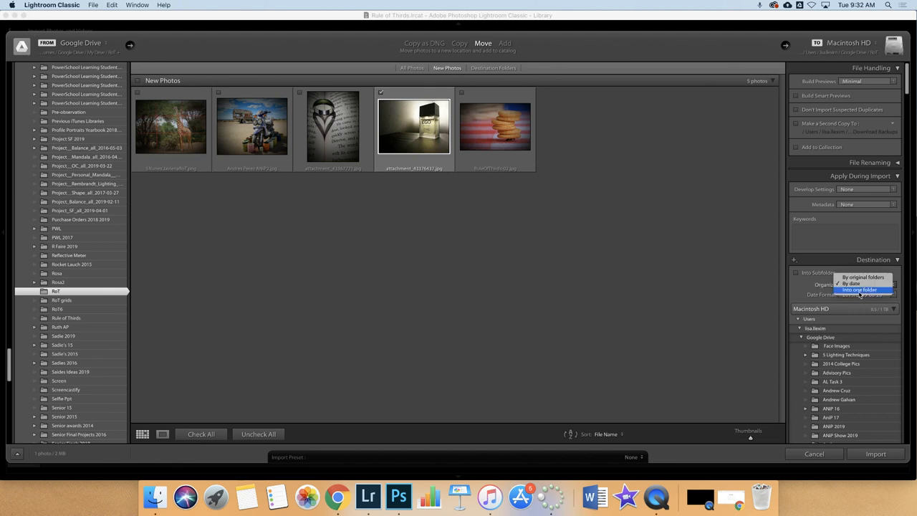
pyautogui.click(862, 289)
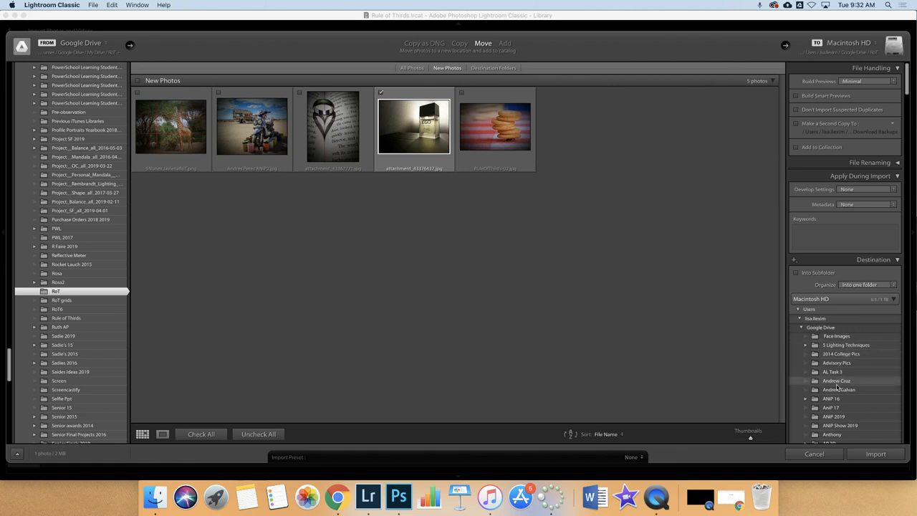
pyautogui.click(801, 330)
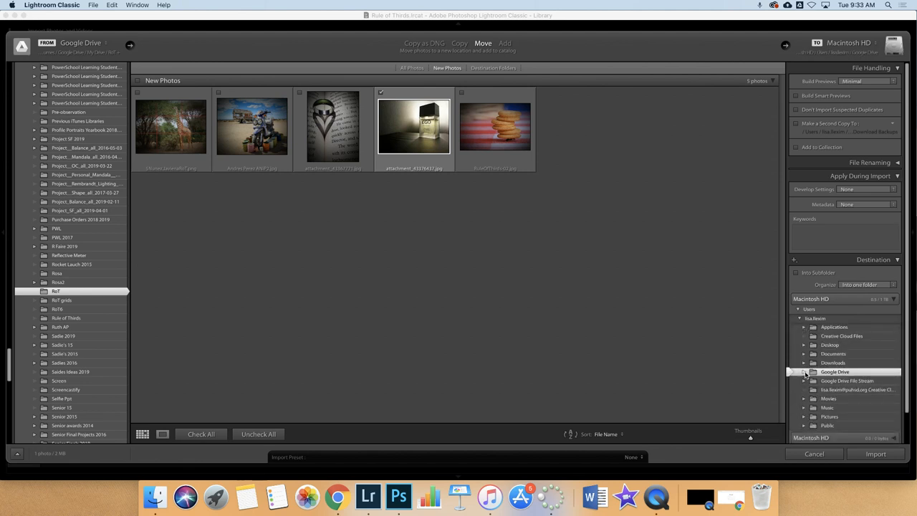
pyautogui.click(804, 374)
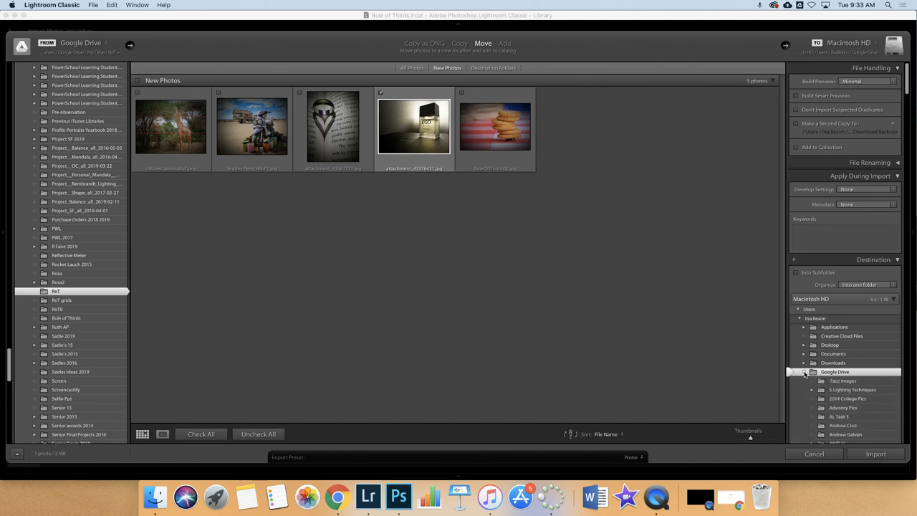
pyautogui.moveTo(908, 92); pyautogui.dragTo(908, 377)
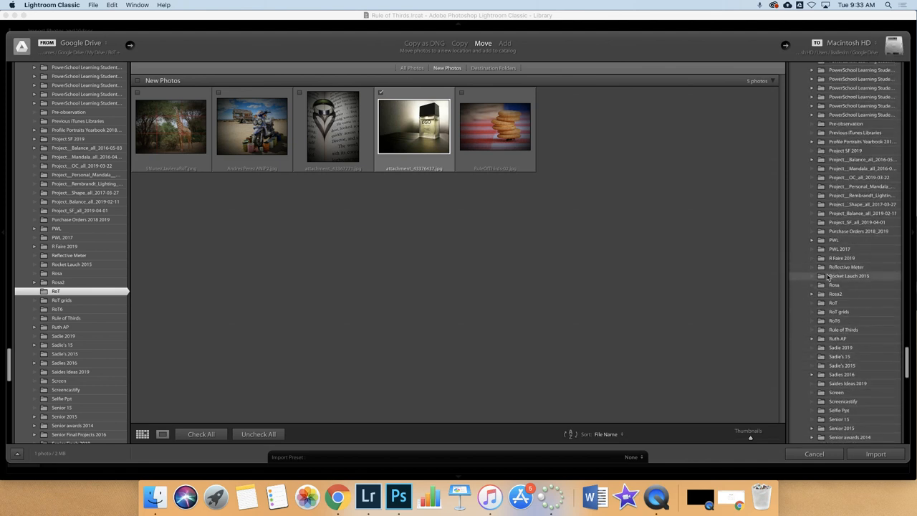
pyautogui.click(833, 334)
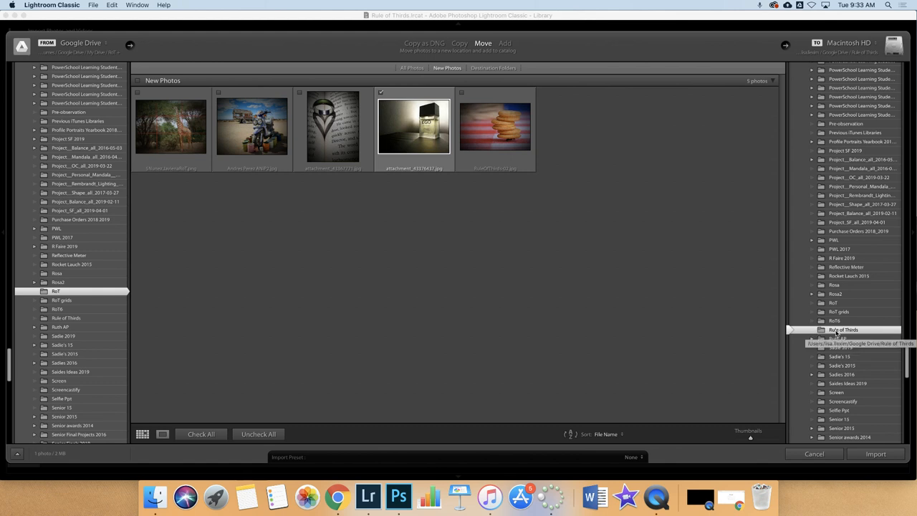
# Import attachment_43376437.jpg, inspect it in Loupe view, then bring Chrome to the front.
pyautogui.click(868, 455)
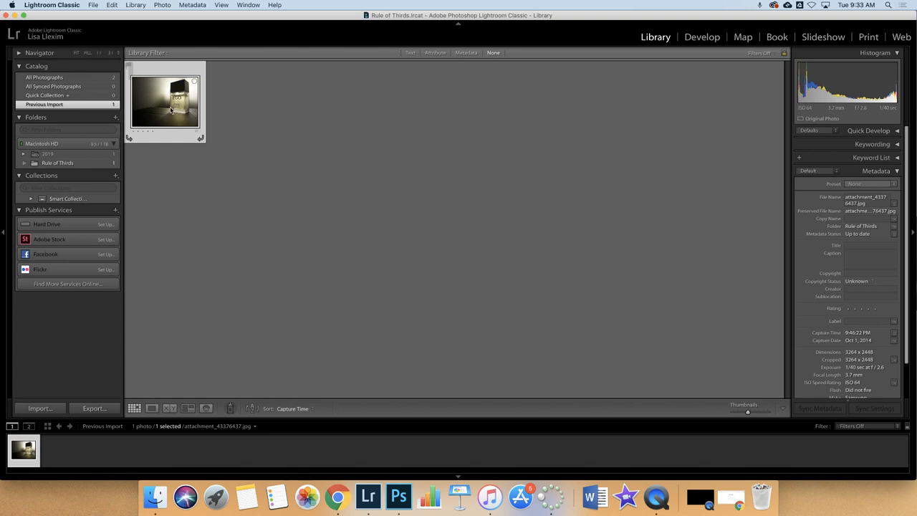
pyautogui.click(76, 53)
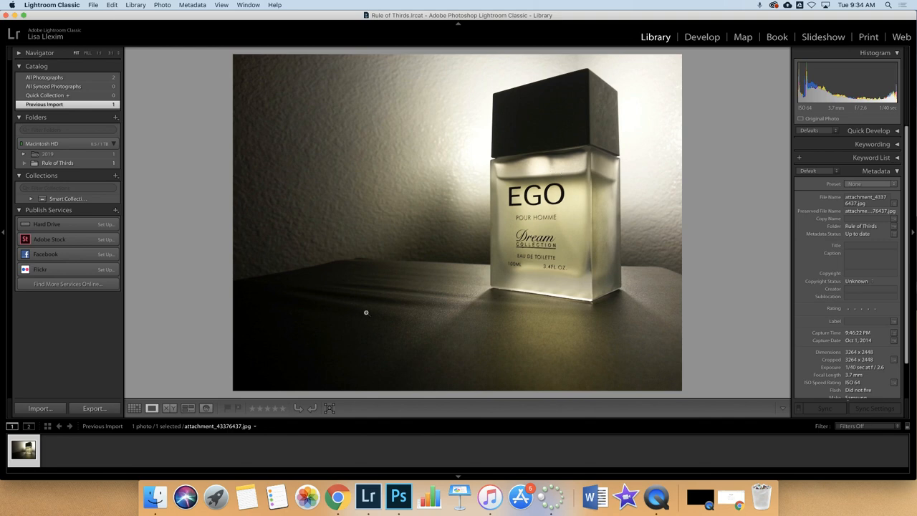
pyautogui.click(340, 499)
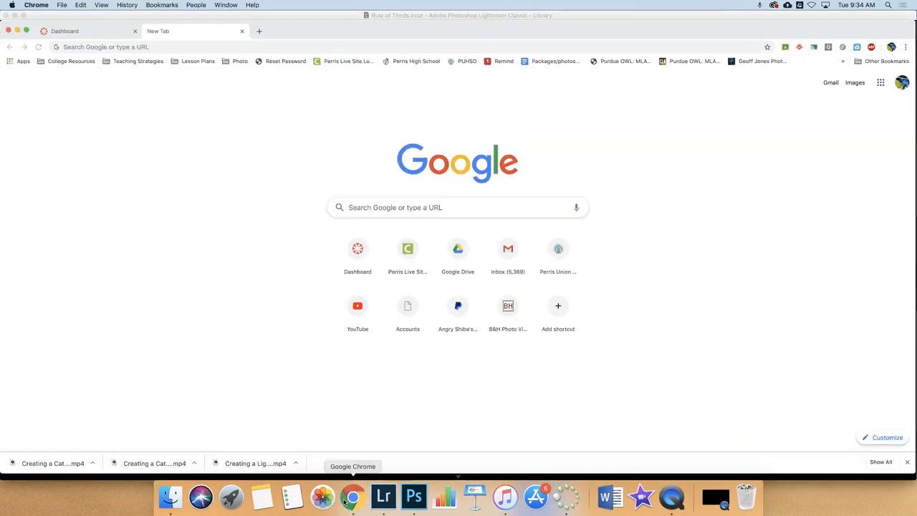
# Open Google Drive's My Drive and scroll the folder grid down to Rule of Thirds.
pyautogui.click(452, 261)
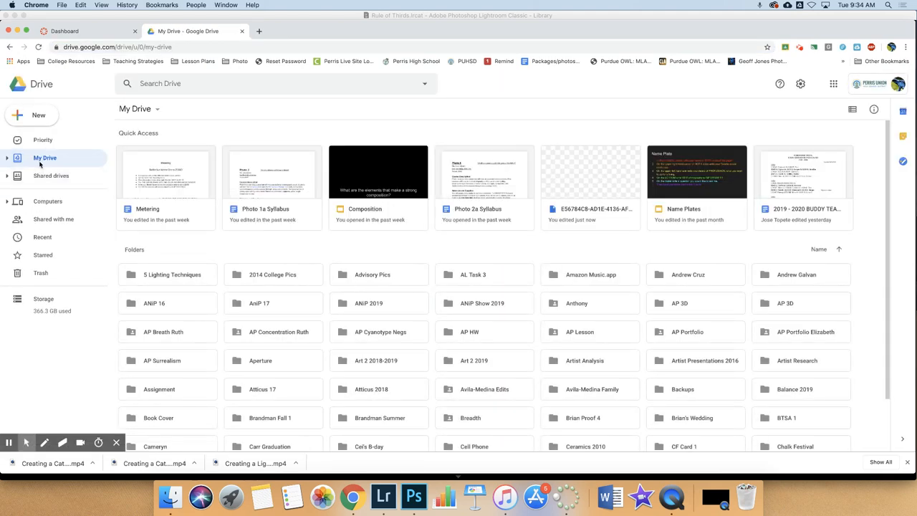
pyautogui.scroll(-8, 460, 370)
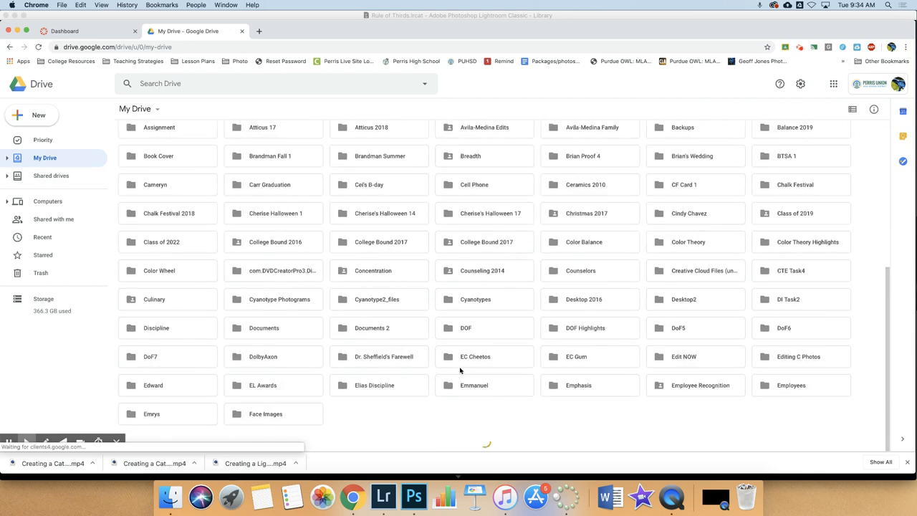
pyautogui.scroll(-6, 458, 368)
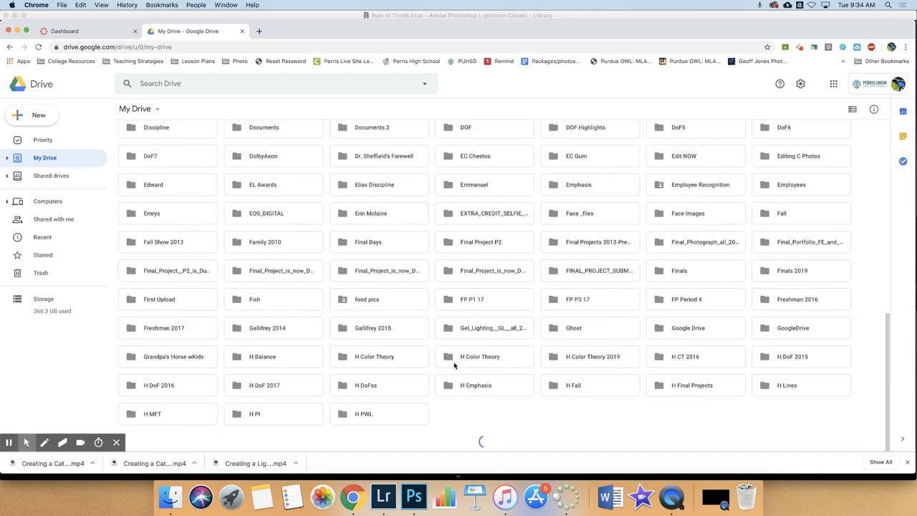
pyautogui.scroll(-6, 453, 365)
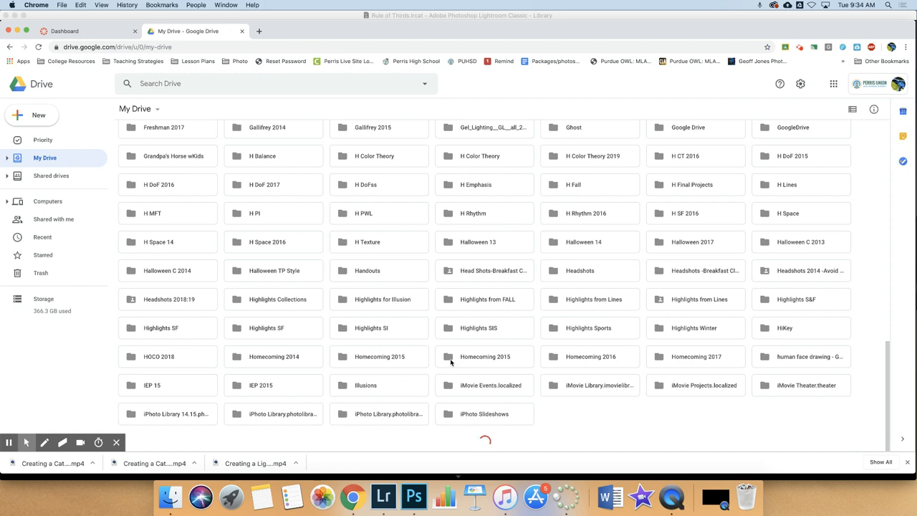
pyautogui.scroll(-10, 451, 362)
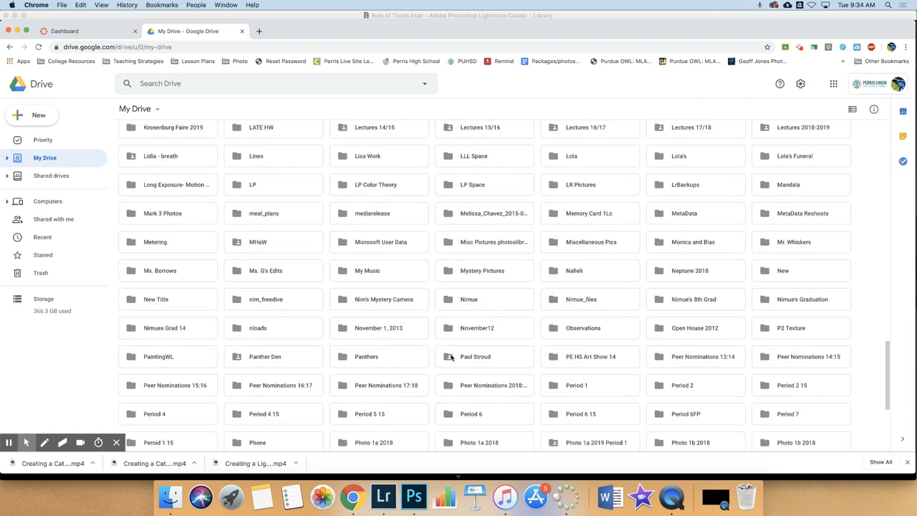
pyautogui.moveTo(888, 399); pyautogui.dragTo(882, 490)
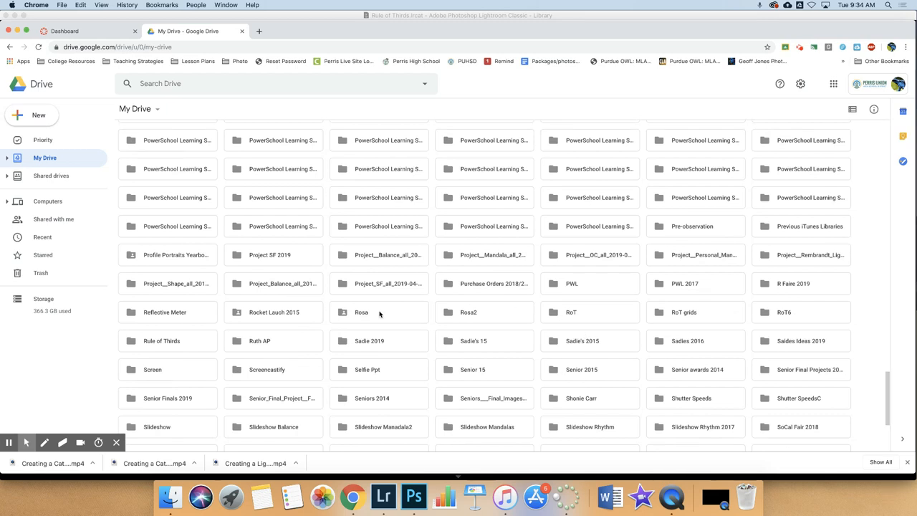
# Open the Rule of Thirds folder and select attachment_43376437.jpg beside the catalog files.
pyautogui.click(179, 344)
pyautogui.click(148, 345)
pyautogui.click(148, 344)
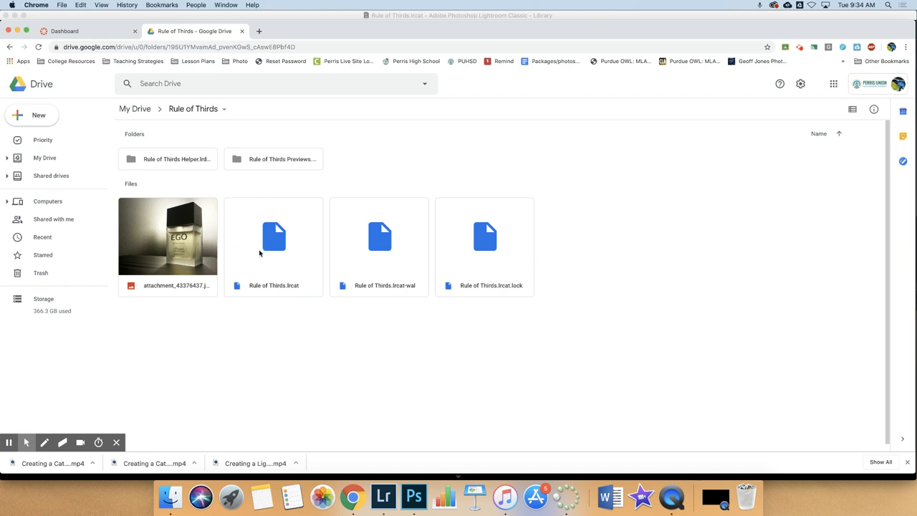
pyautogui.click(176, 251)
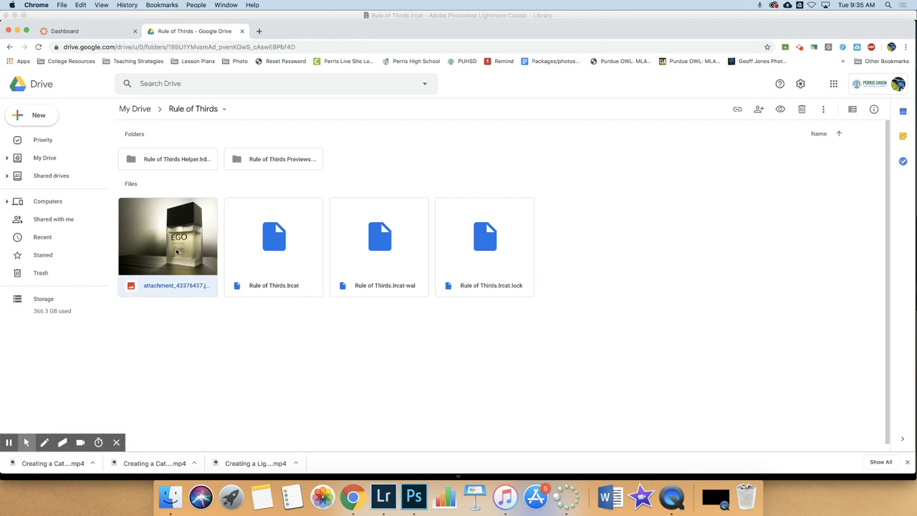